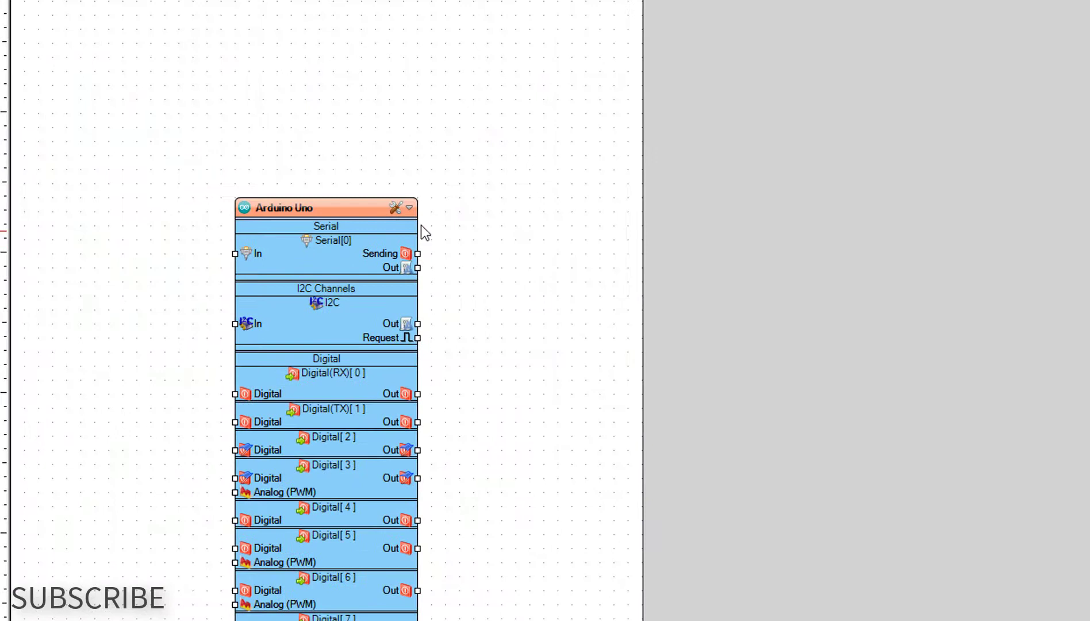
Keep Arduino Uno as the board, then search 'dht' and place the DHT sensor left of the Uno
left_click(393, 208)
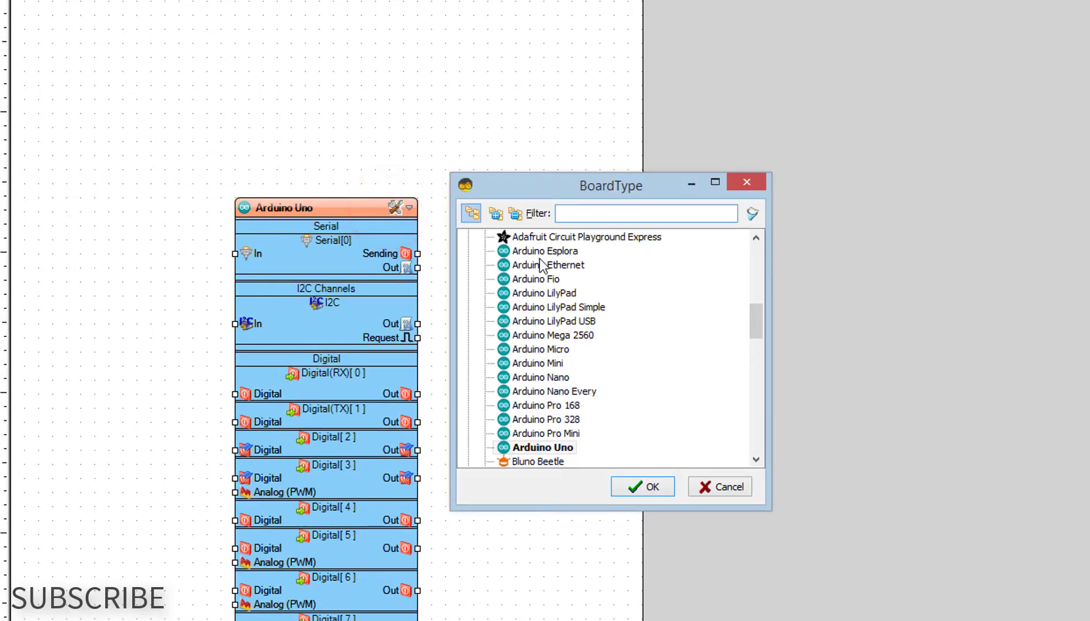
double_click(554, 449)
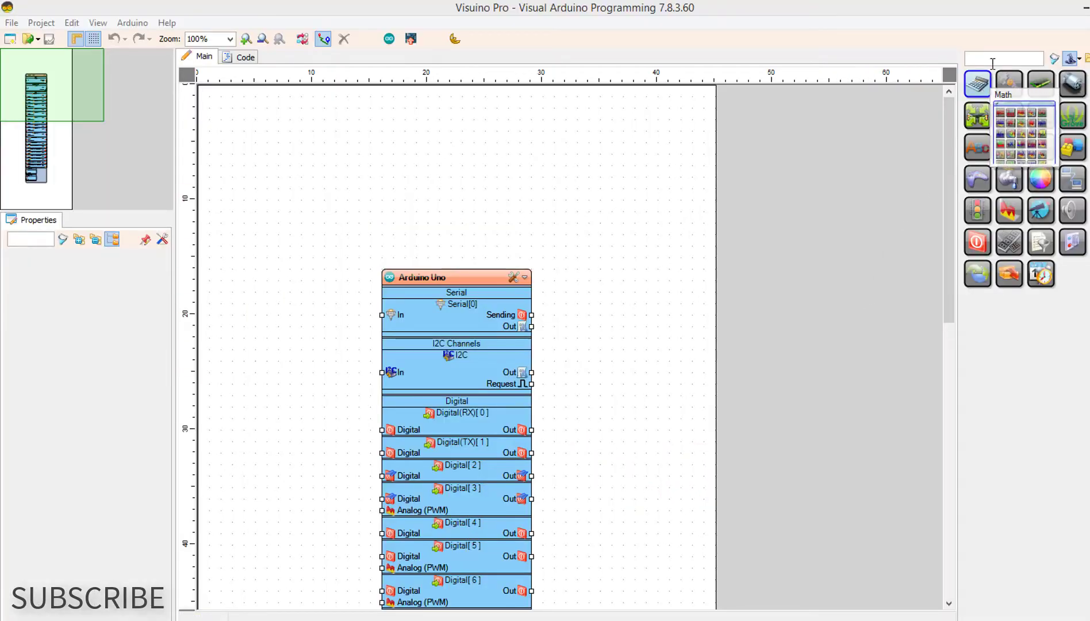
left_click(994, 58)
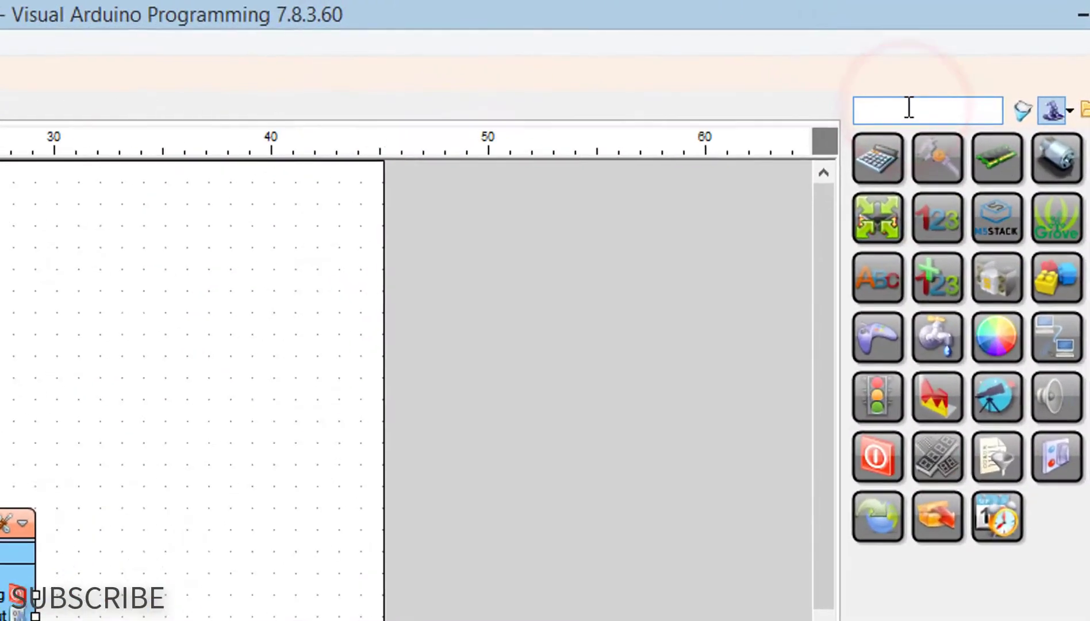
type("dht")
mouse_move(887, 206)
left_mouse_down()
mouse_move(220, 302)
mouse_move(127, 358)
left_mouse_up()
left_click(379, 357)
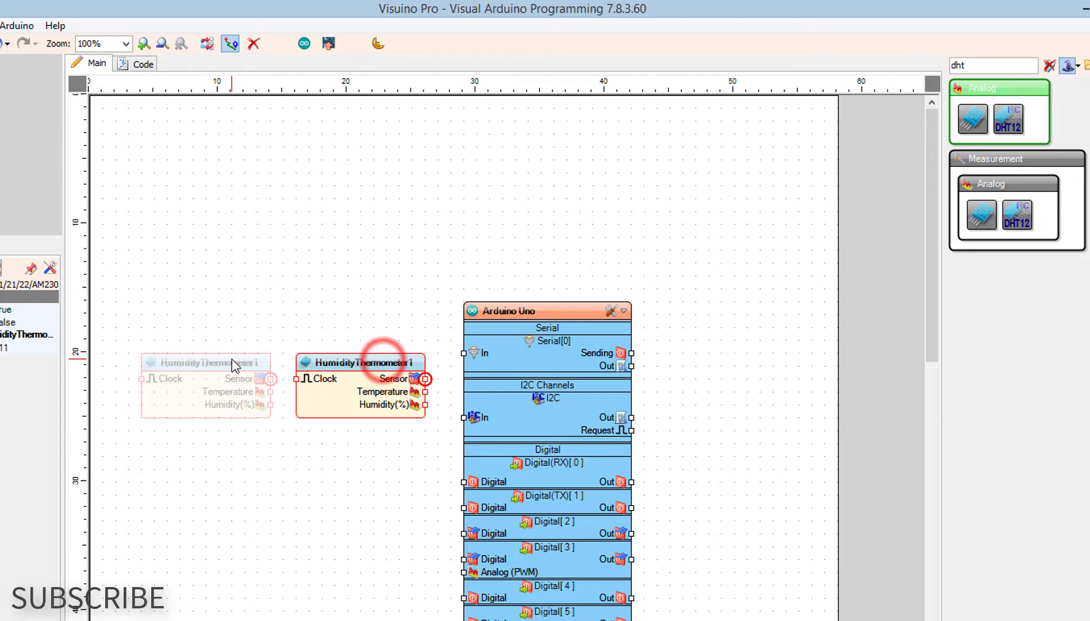
left_click_drag(335, 360, 220, 351)
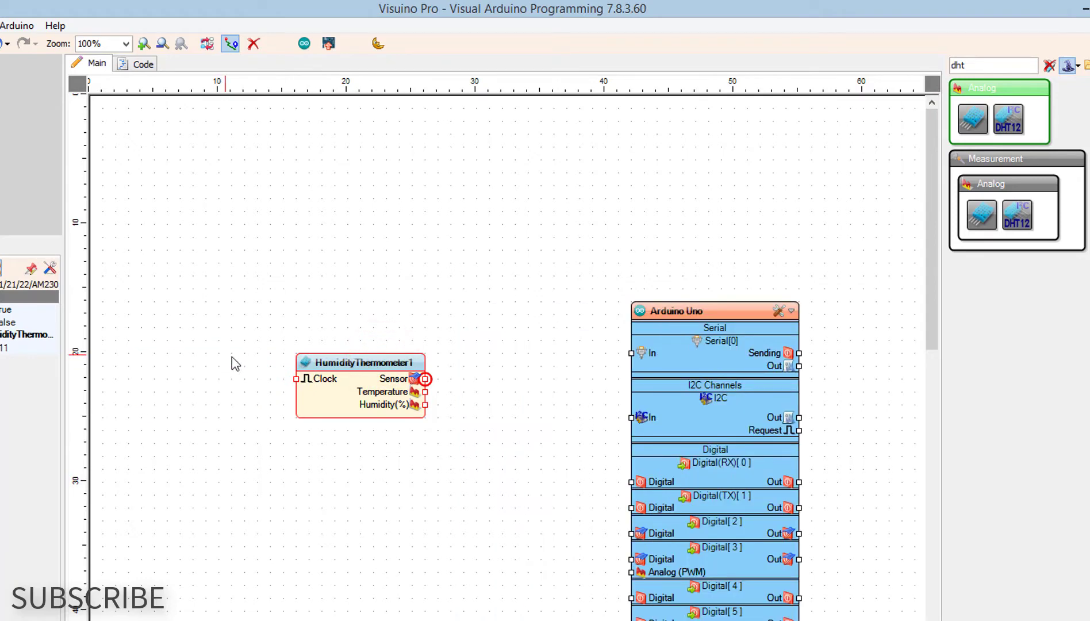
left_click_drag(342, 361, 207, 359)
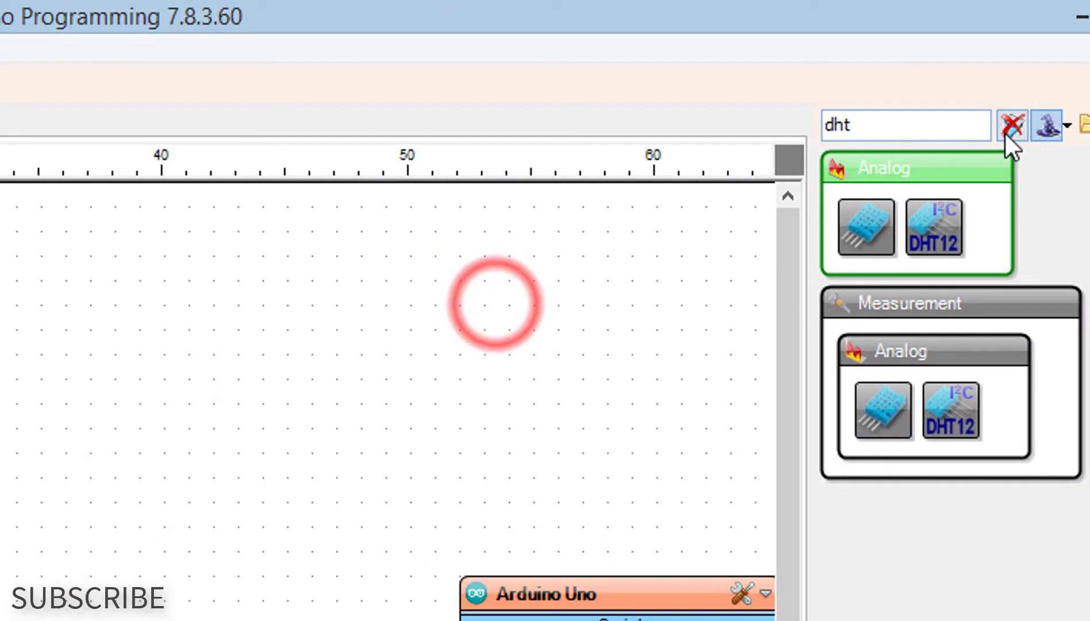
Search 'oled' and drop the SSD1306 I2C OLED display between the sensor and the Uno
left_click(1006, 133)
type("oled")
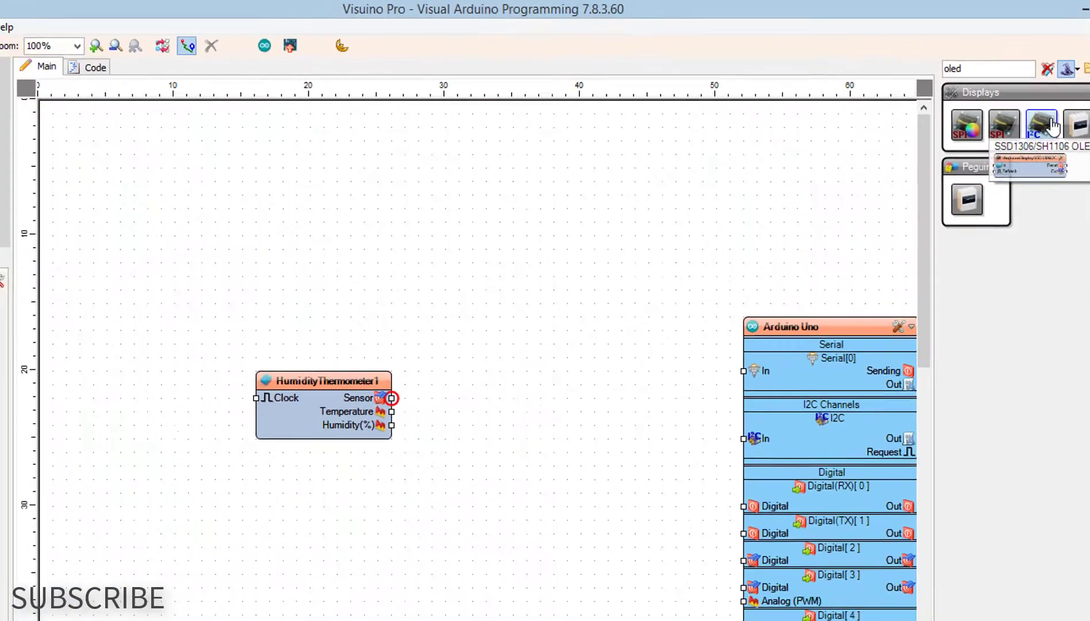
left_click_drag(1044, 119, 495, 357)
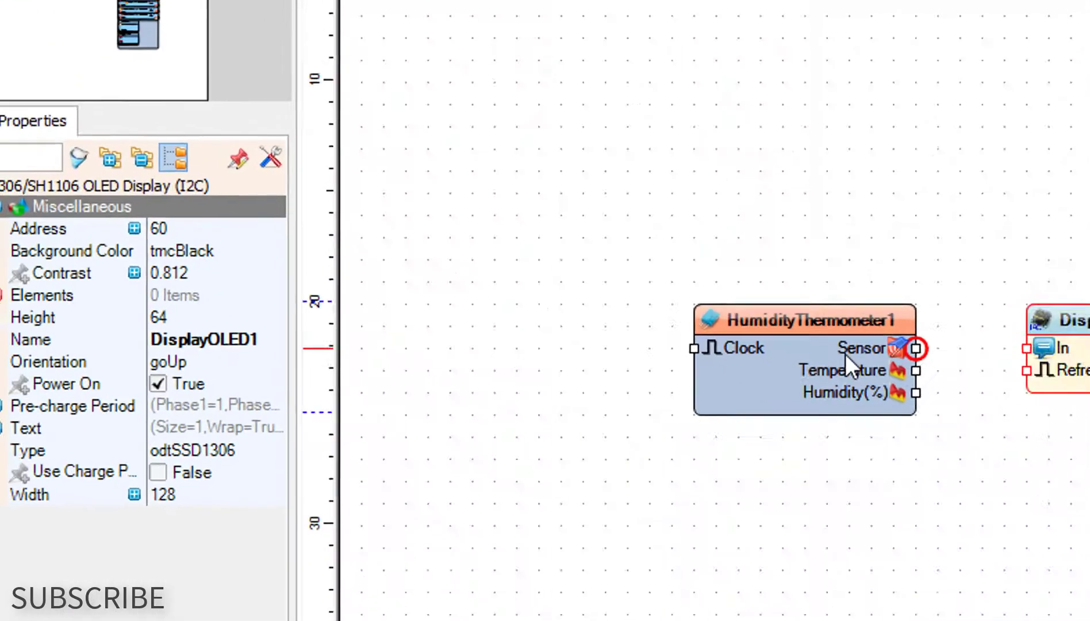
Change HumidityThermometer1's Type from DHT11 to DHT21
left_click(368, 382)
left_click(353, 278)
left_click(276, 327)
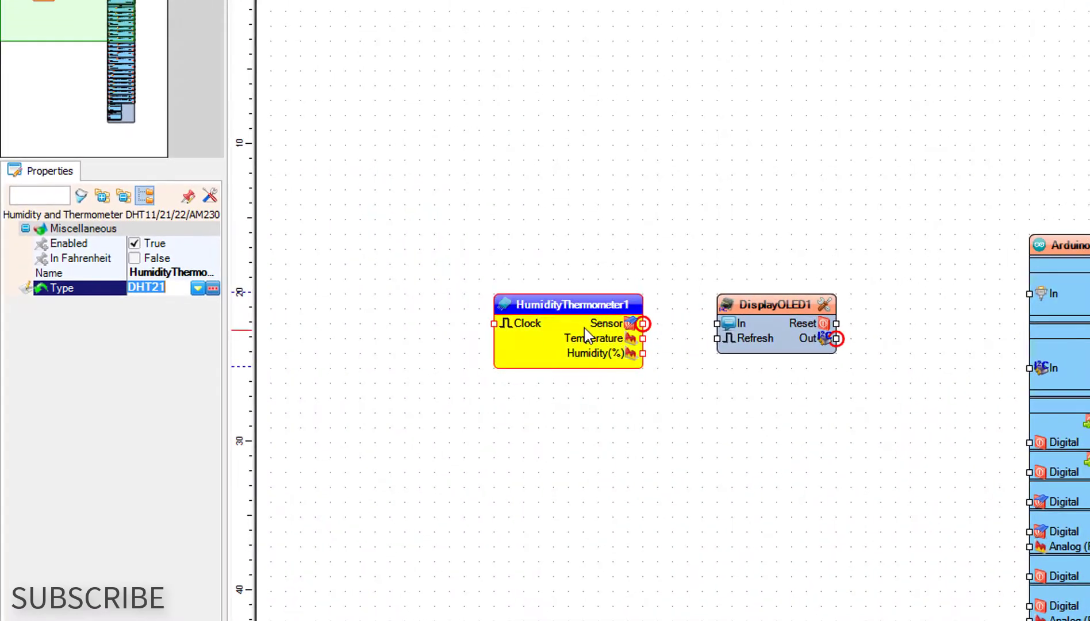
In DisplayOLED1's Elements editor, add Text Field1 and set its Size to 2
double_click(752, 332)
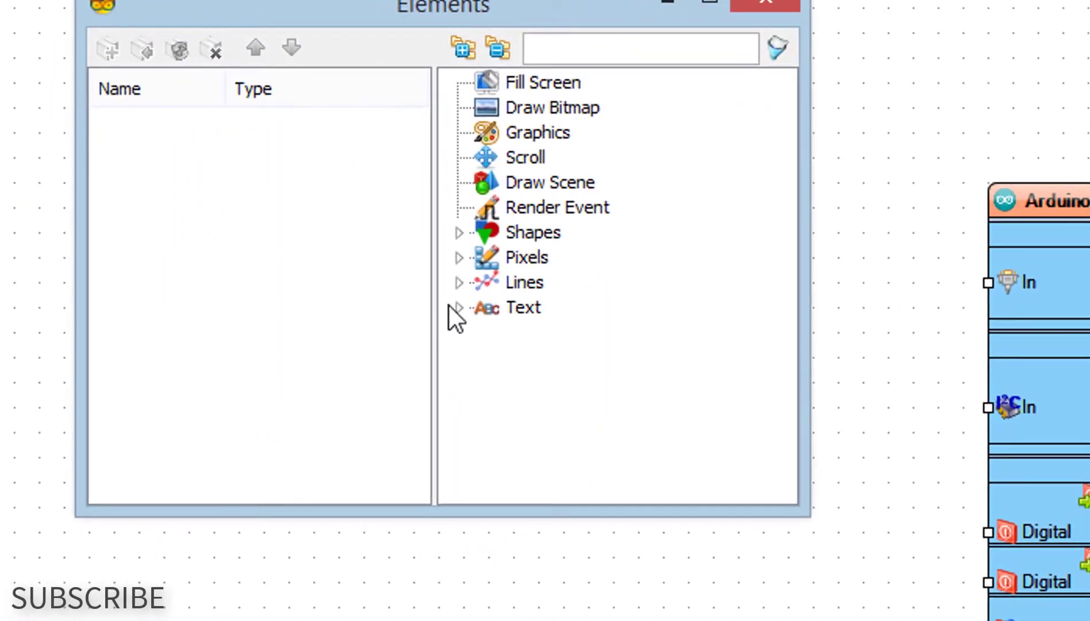
left_click(453, 305)
left_click(566, 357)
left_click_drag(566, 352, 207, 168)
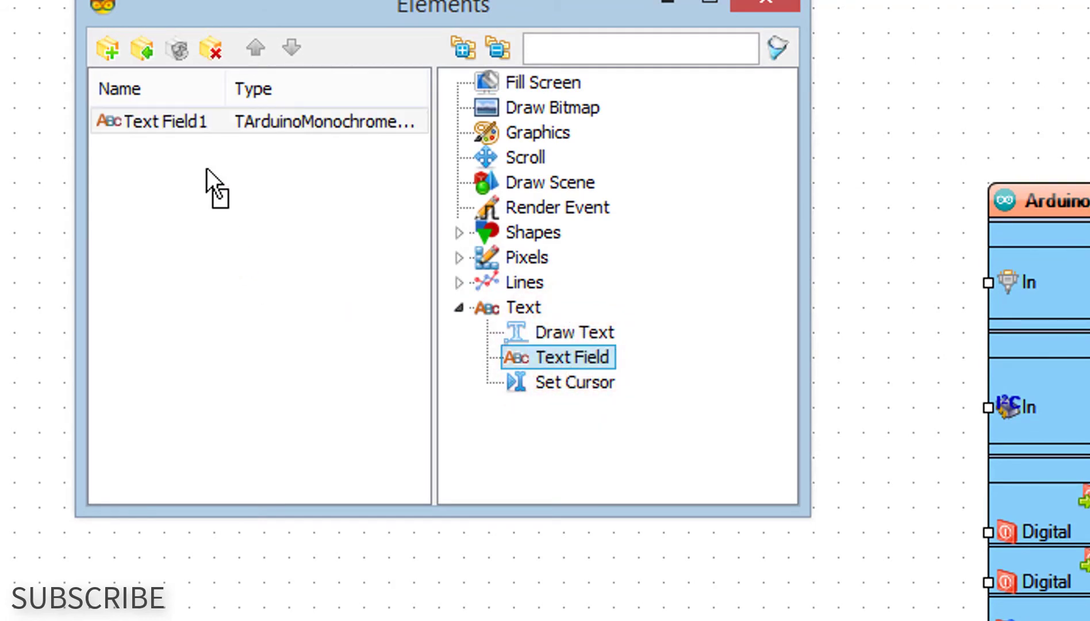
left_click(245, 407)
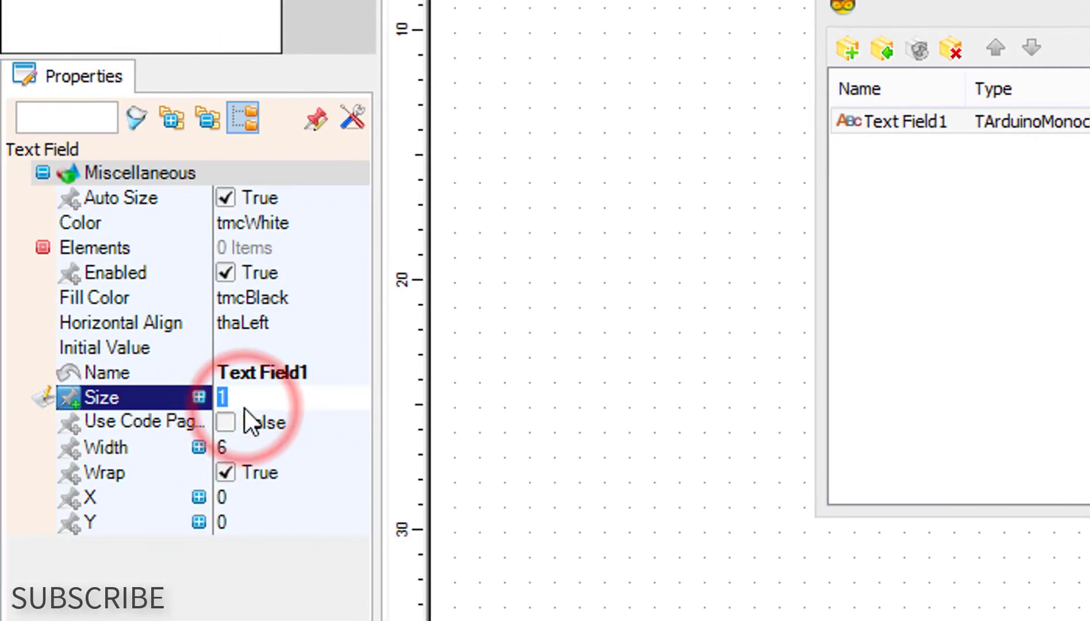
type("2")
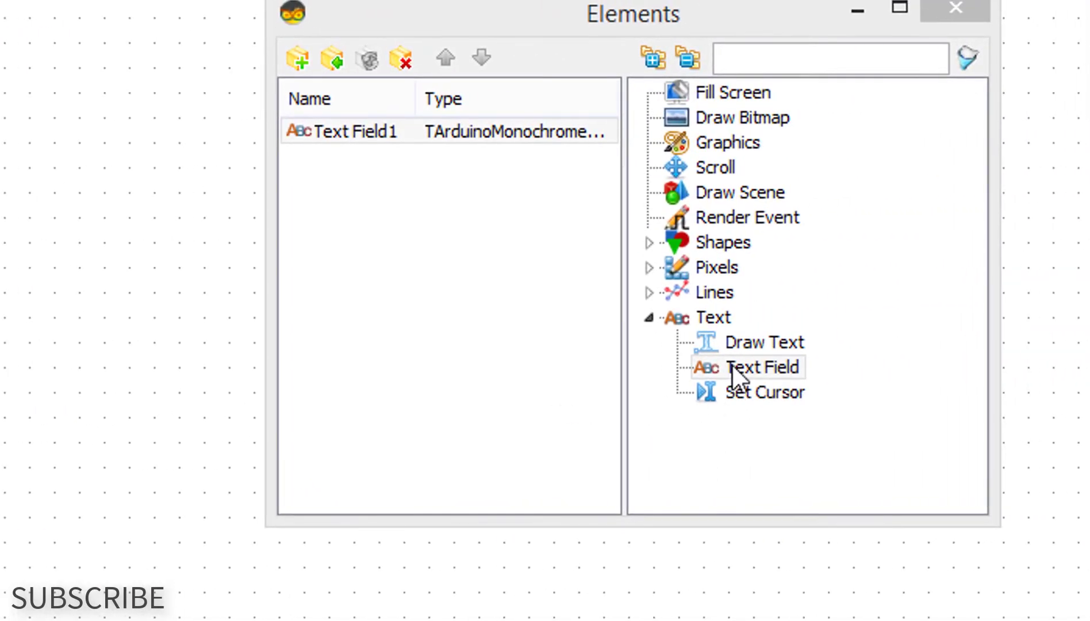
Add Text Field2 with Size 2 and Y position 20
left_click_drag(734, 375, 474, 227)
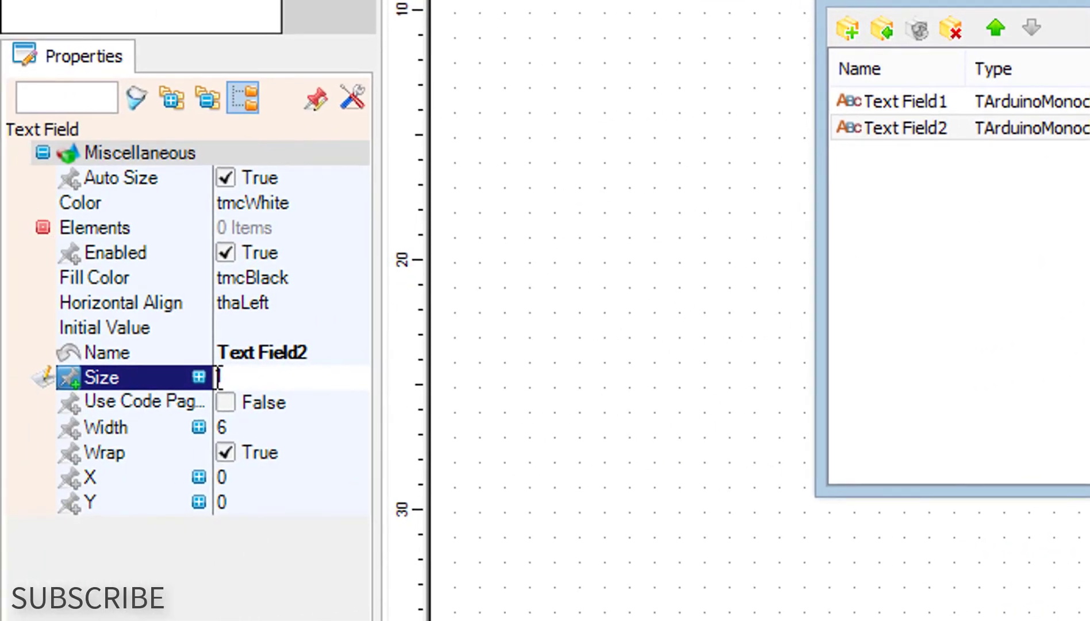
left_click(223, 376)
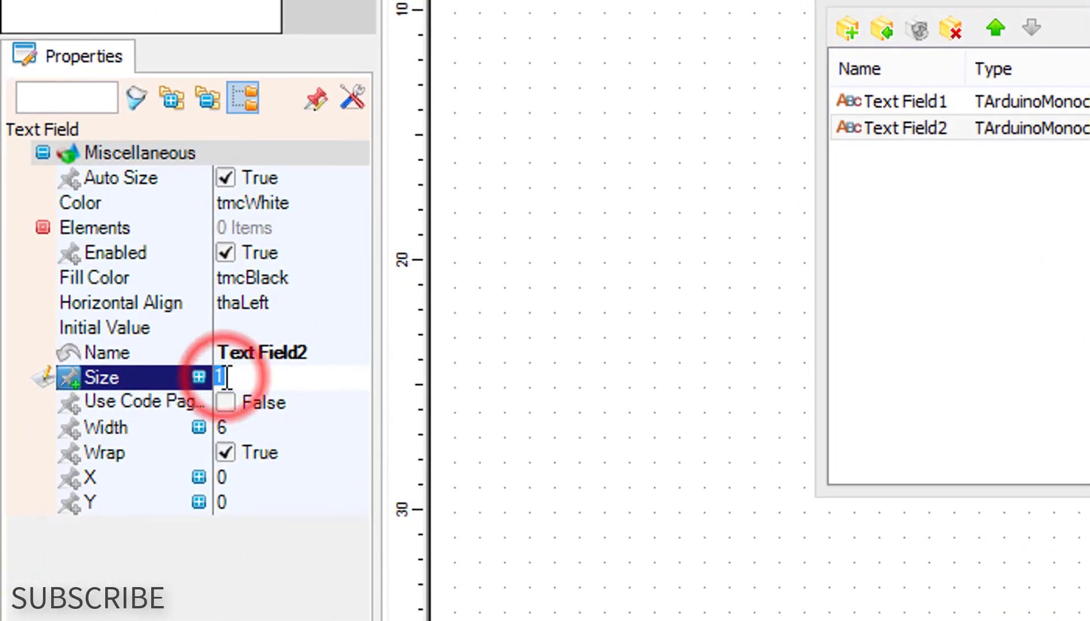
type("2")
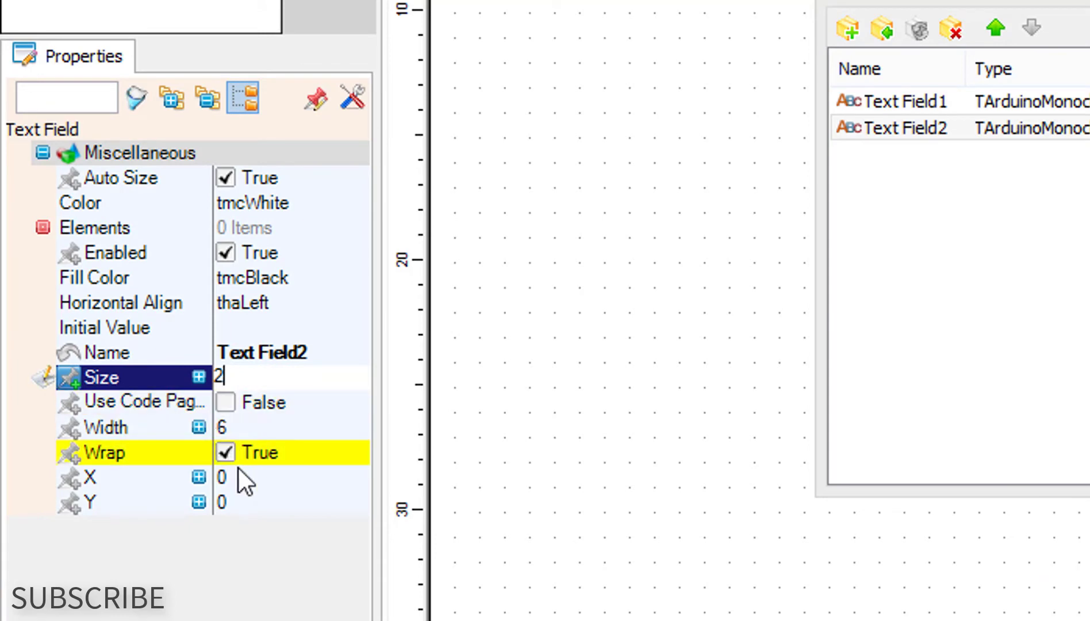
left_click(264, 511)
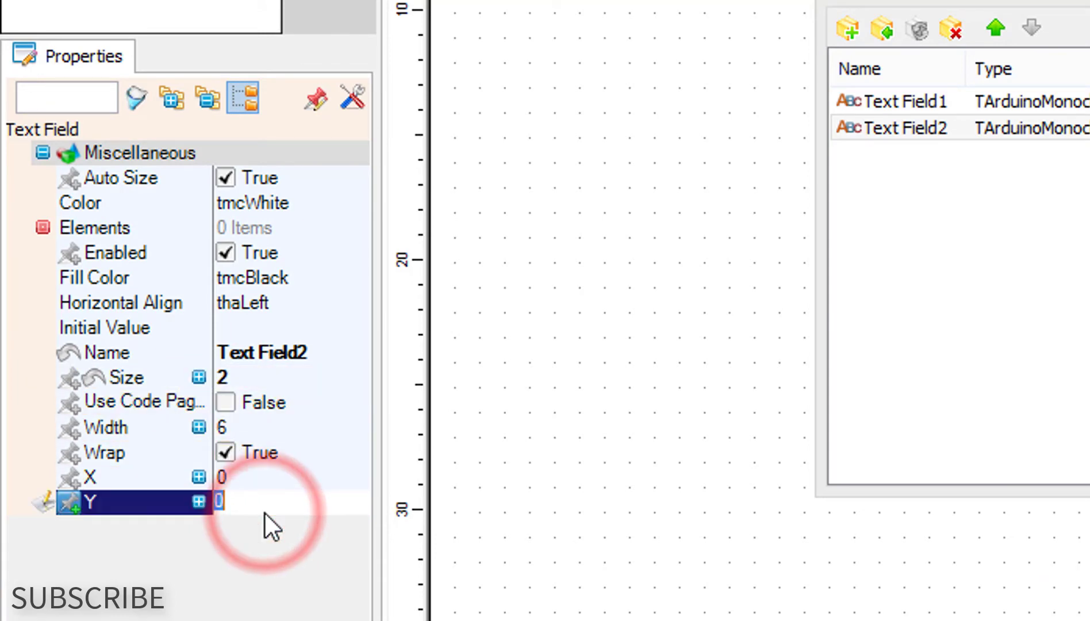
type("20")
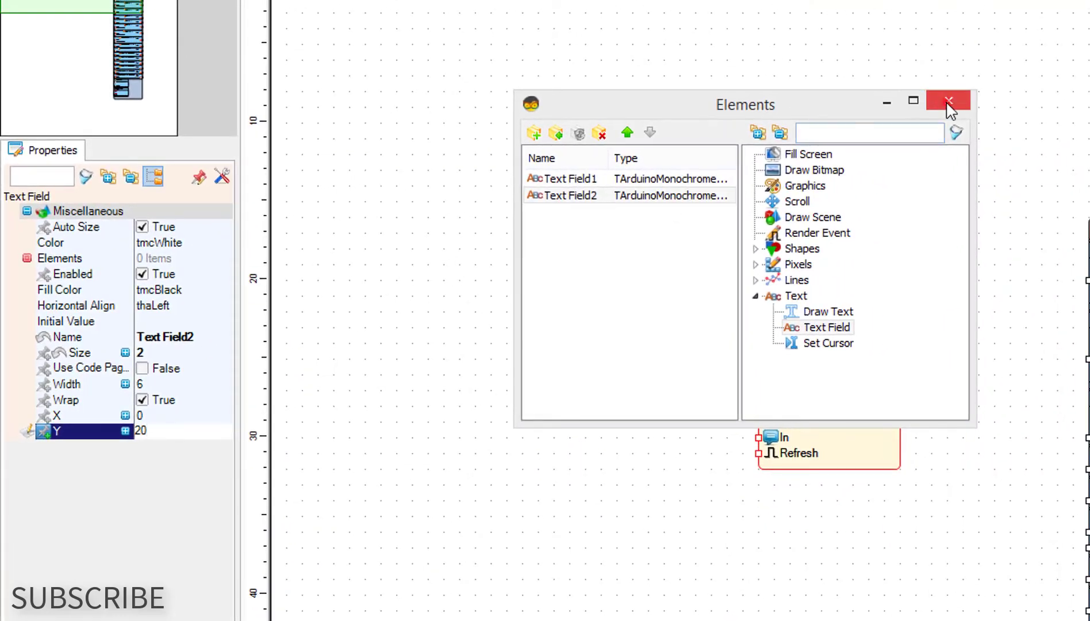
Close the Elements editor and wire the sensor to the Uno's Digital pin 7
left_click(948, 102)
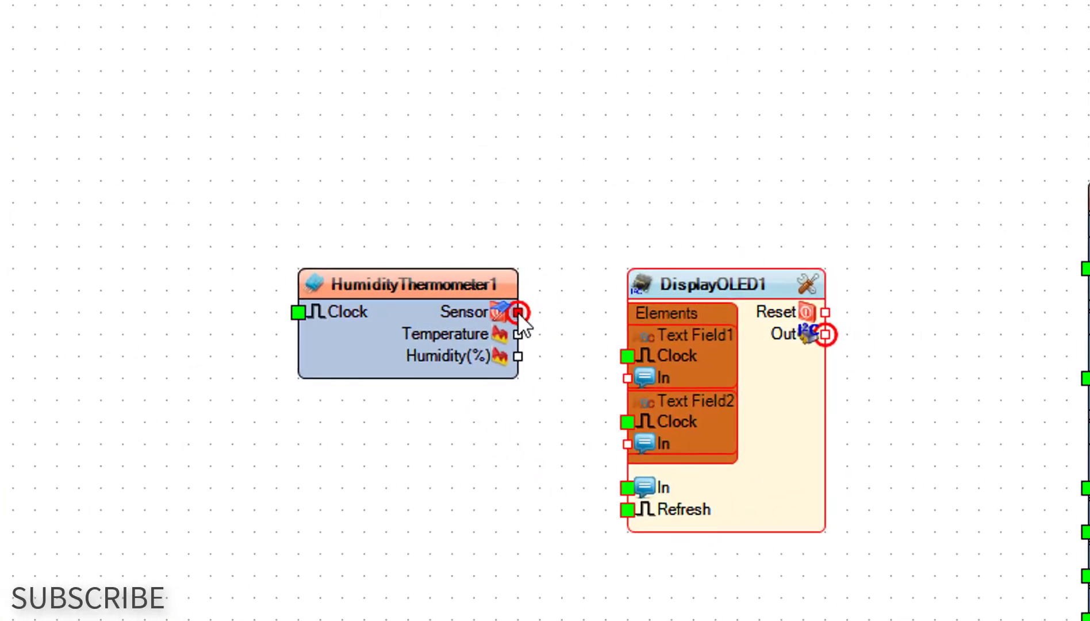
mouse_move(518, 313)
left_mouse_down()
mouse_move(679, 389)
mouse_move(809, 475)
left_mouse_up()
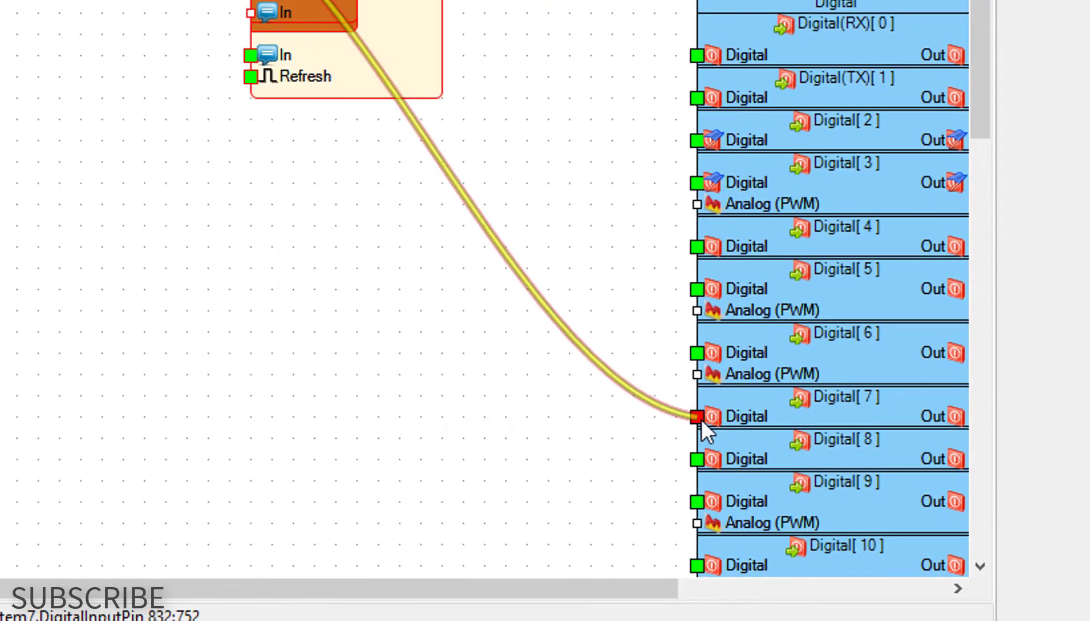
left_click_drag(720, 431, 724, 432)
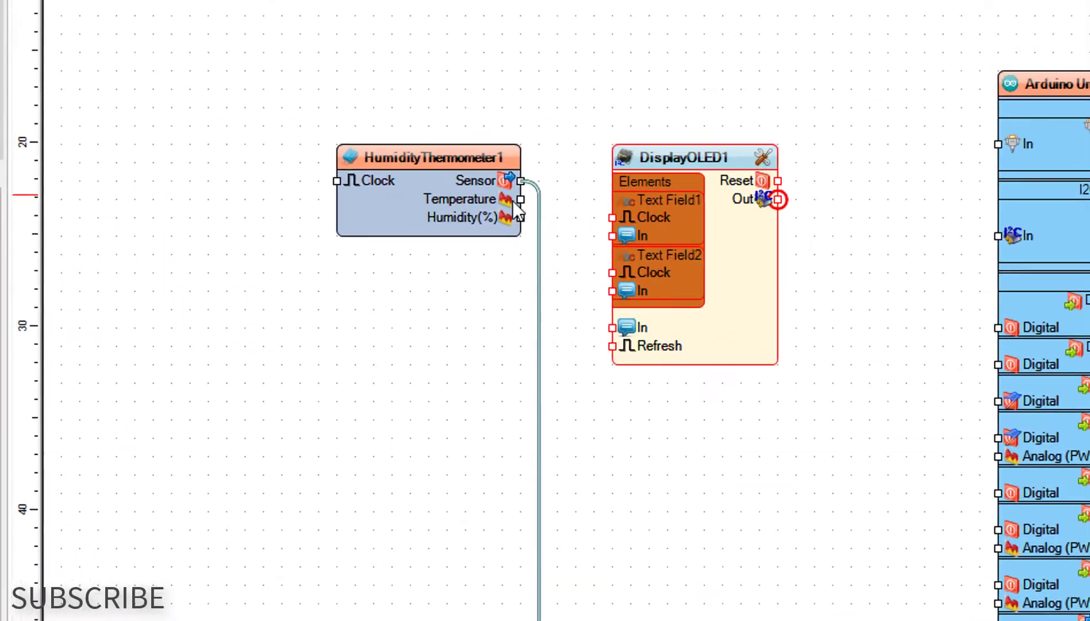
Wire Temperature to Text Field1, Humidity to Text Field2, and DisplayOLED1 Out to I2C In
left_click_drag(531, 209, 623, 251)
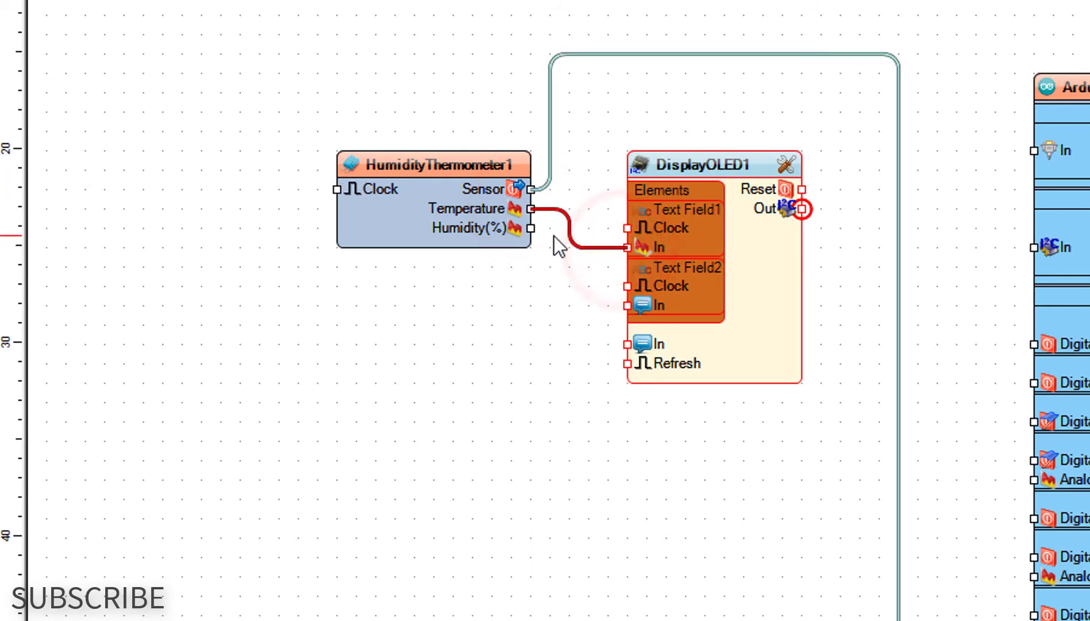
left_click_drag(530, 227, 625, 308)
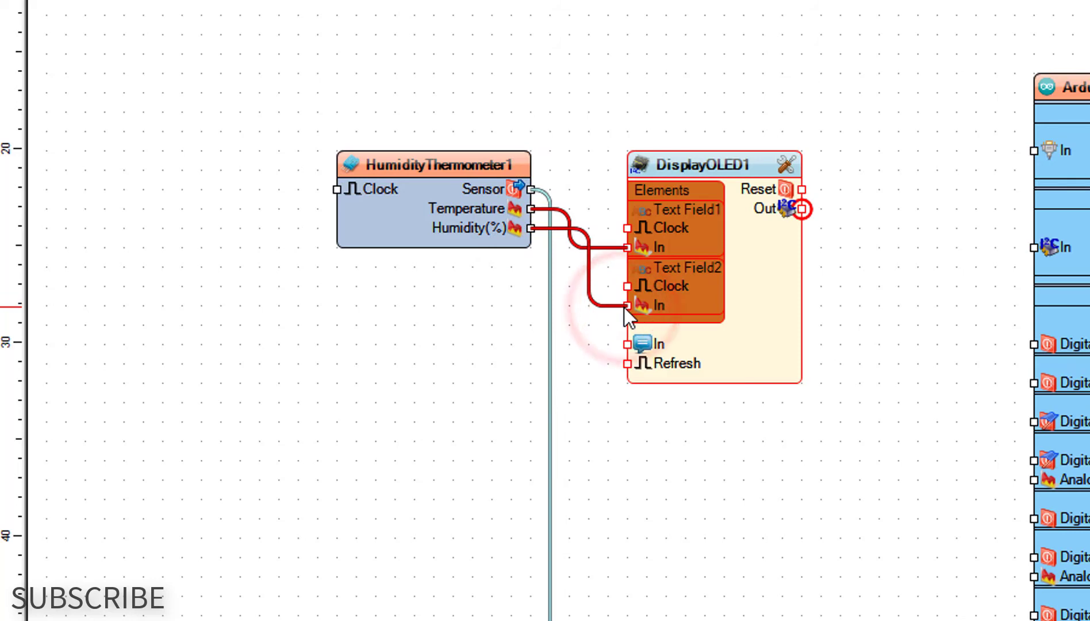
left_click(744, 244)
mouse_move(802, 210)
left_mouse_down()
mouse_move(738, 186)
mouse_move(721, 199)
left_mouse_up()
left_click_drag(807, 226, 813, 227)
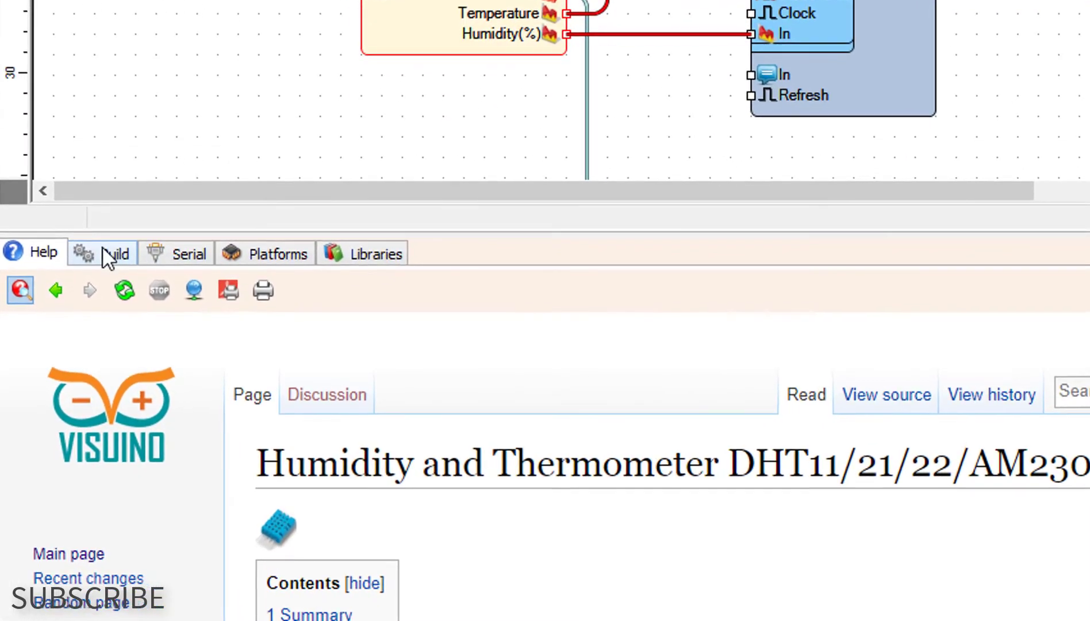
In the Build settings, choose port COM5 and start compiling and uploading
left_click(163, 374)
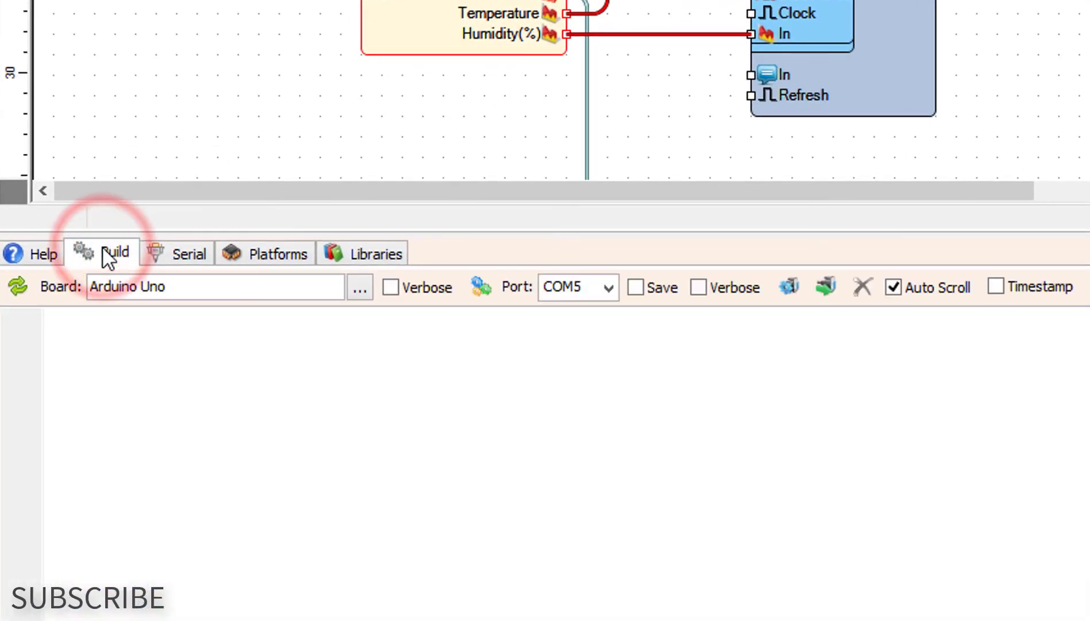
left_click(596, 298)
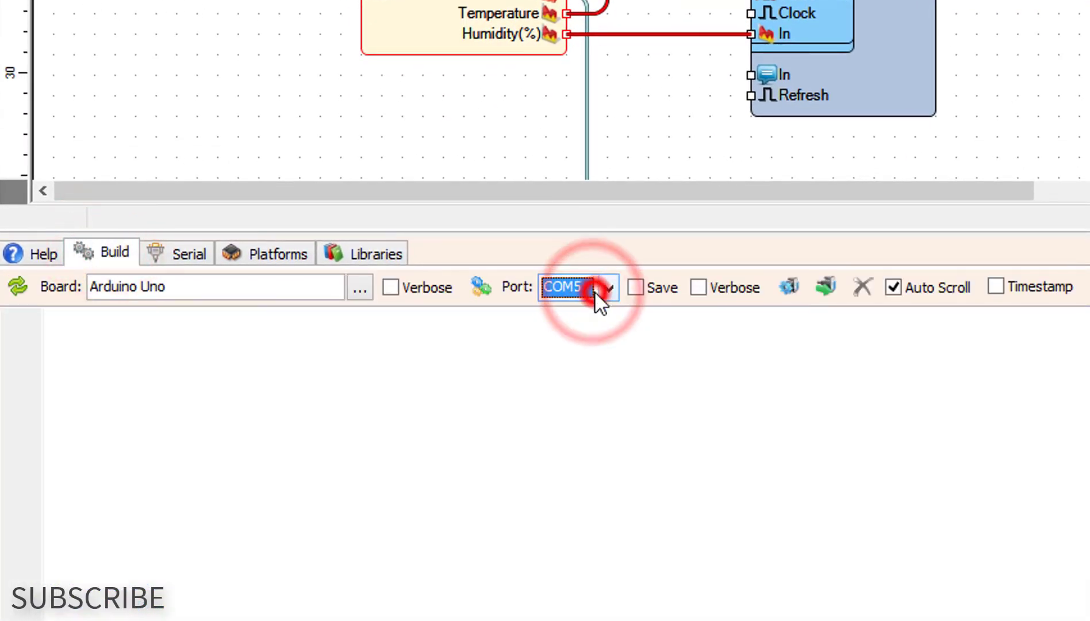
left_click(787, 286)
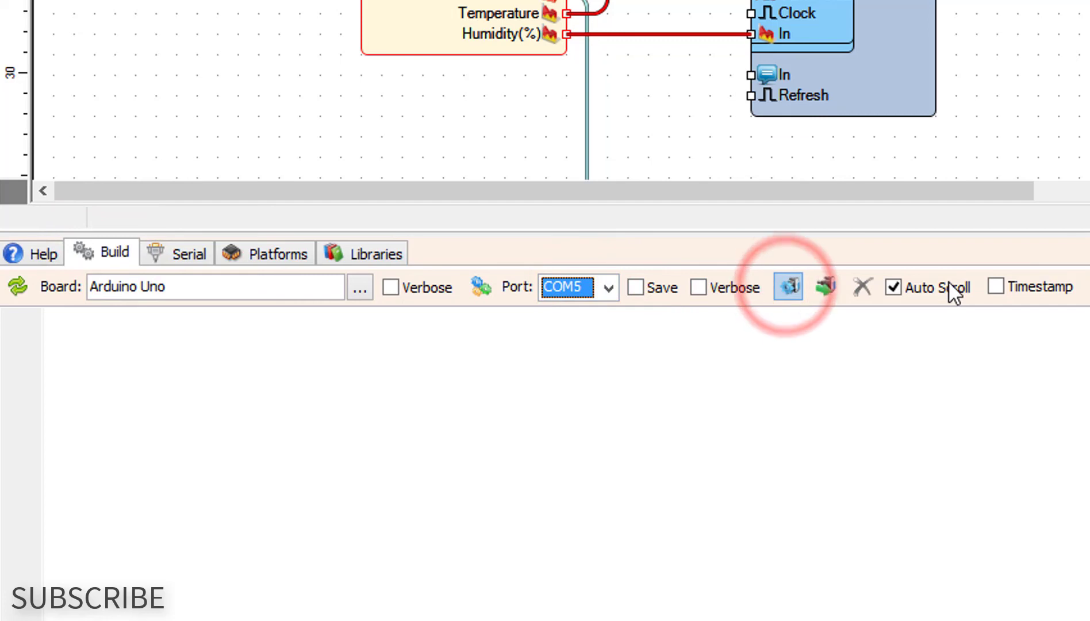